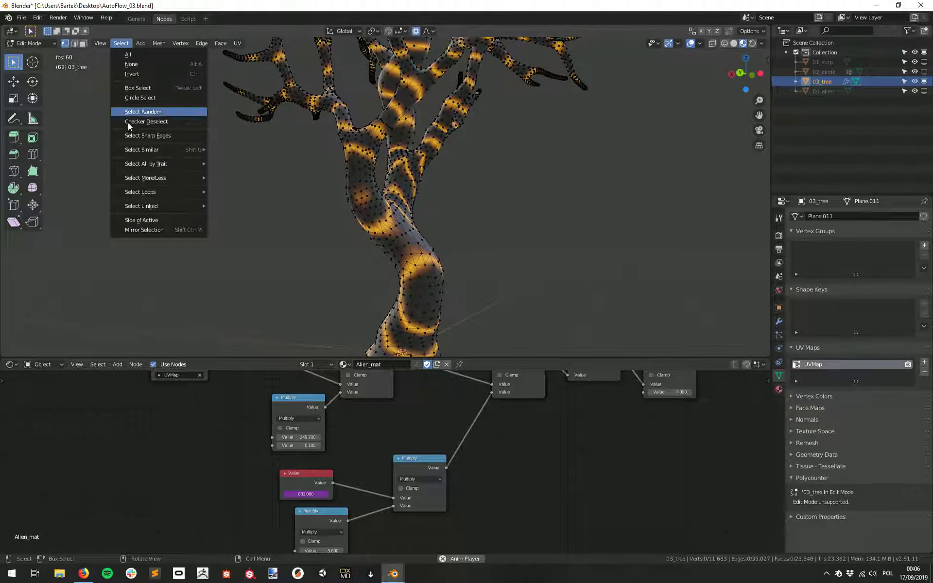
Select 1% of the tree's vertices at random, run AutoFlow on them, and return to Object Mode
left_click(153, 114)
left_click(57, 348)
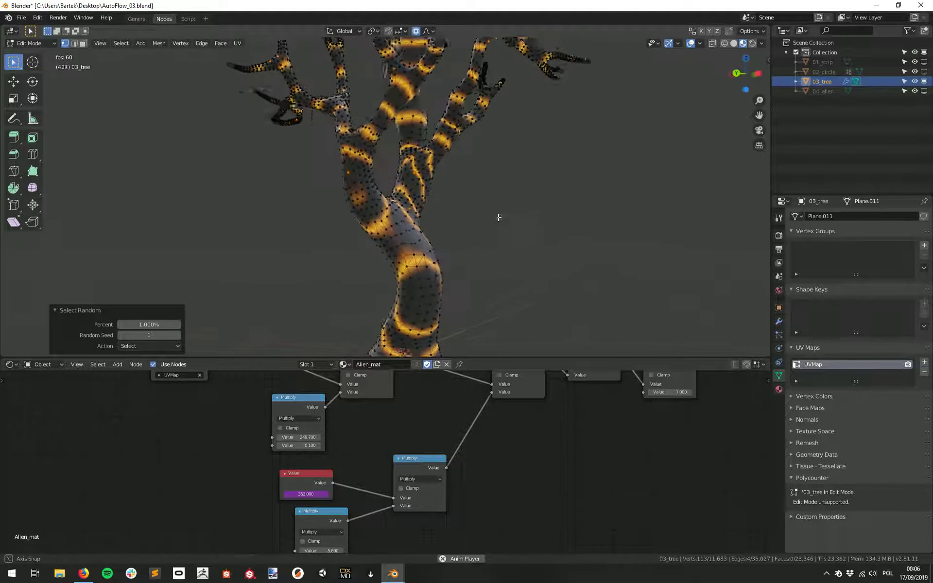
key("F3")
left_click(609, 218)
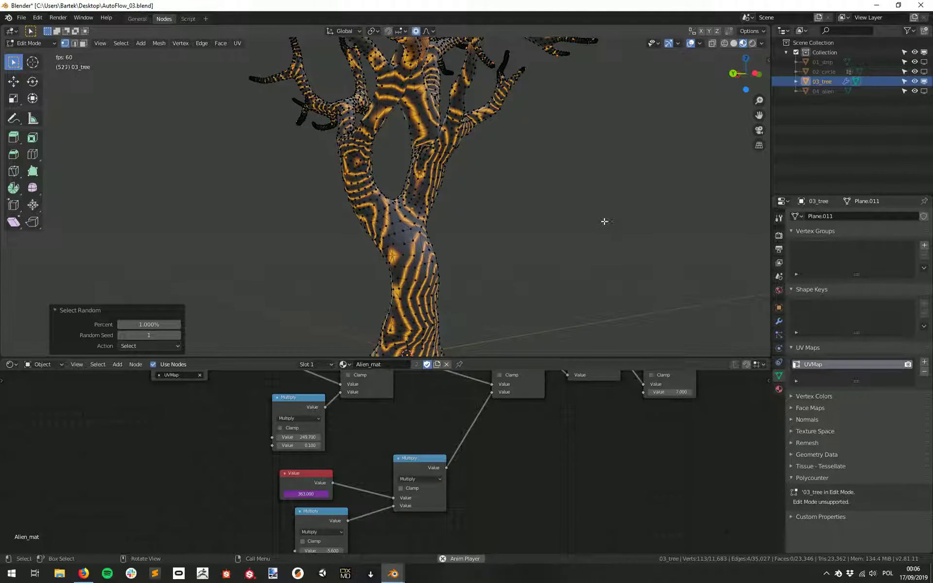
key("Tab")
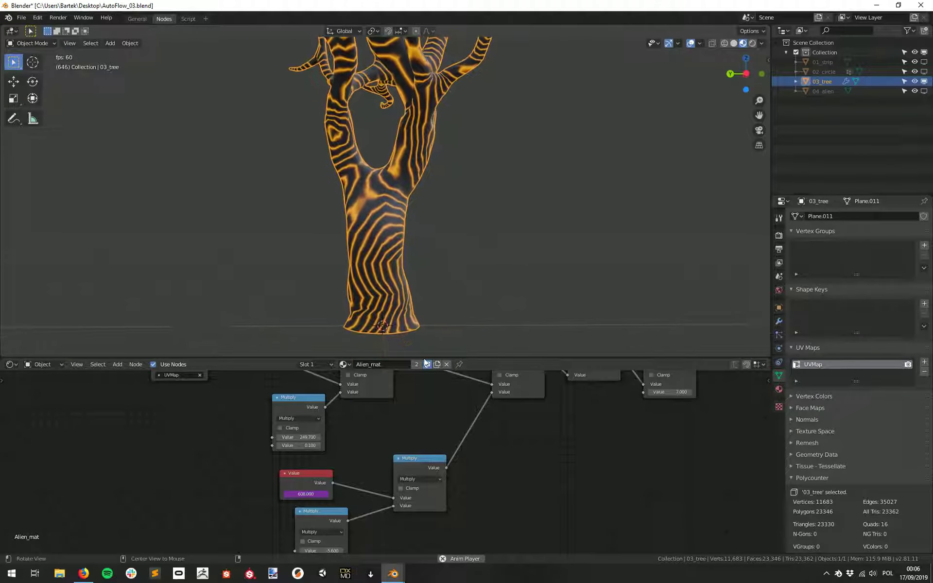
Set the first value of the upper Multiply node to 15.9 and check the glow pattern around the tree
middle_click_drag(380, 457, 385, 474)
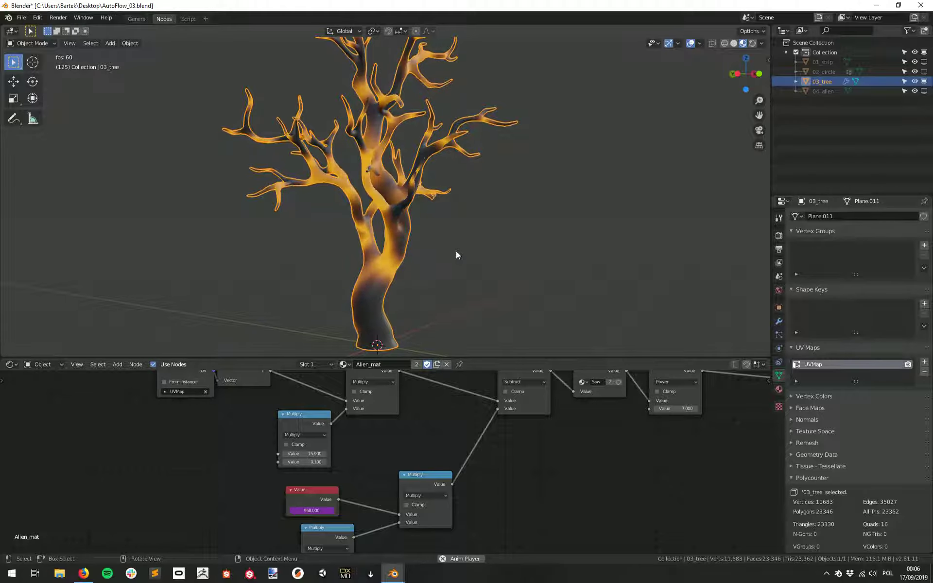
middle_click_drag(460, 244, 514, 255)
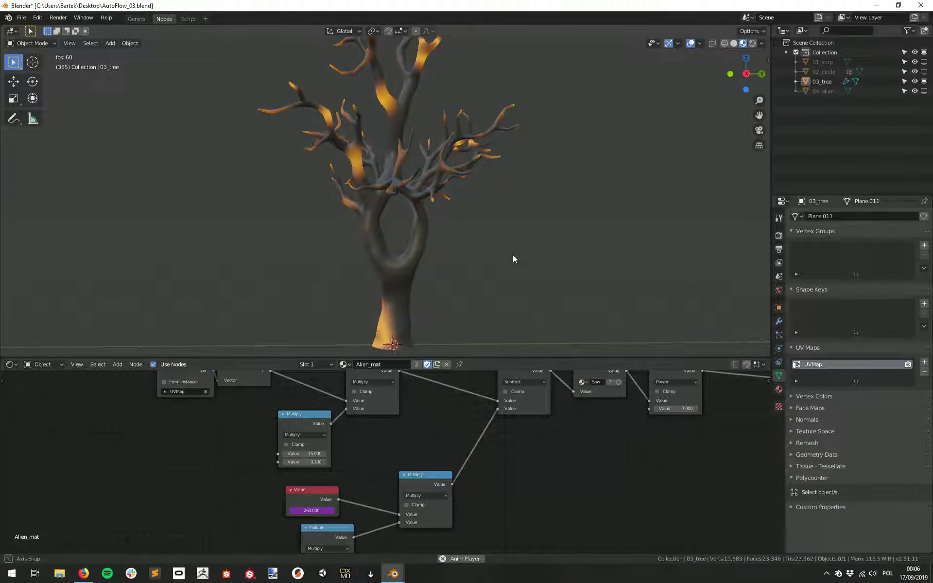
middle_click_drag(443, 253, 444, 229)
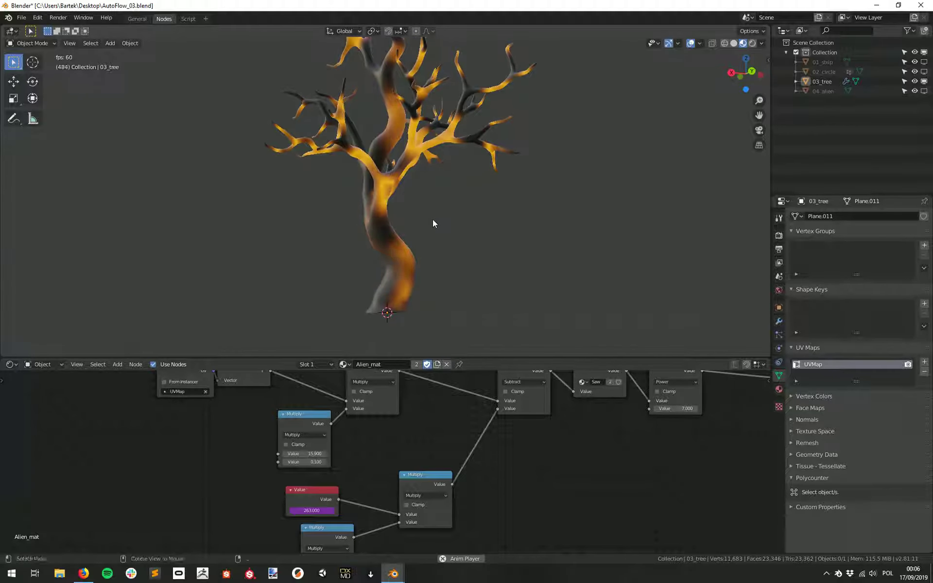
Run AutoFlow on the tree from a single vertex at the base of the trunk and return to Object Mode
left_click(389, 267)
key("Tab")
middle_click_drag(389, 268, 424, 251)
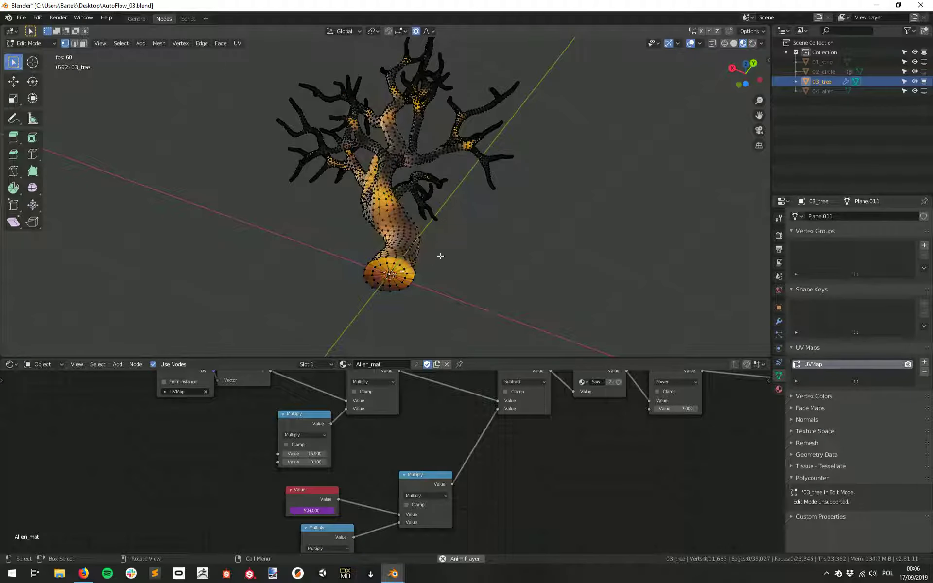
key("F3")
left_click(584, 267)
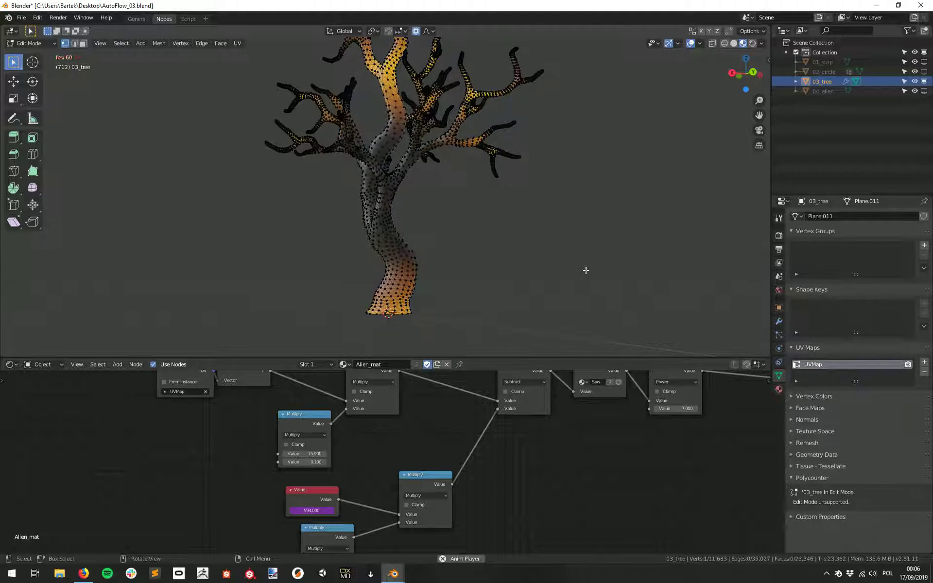
key("Tab")
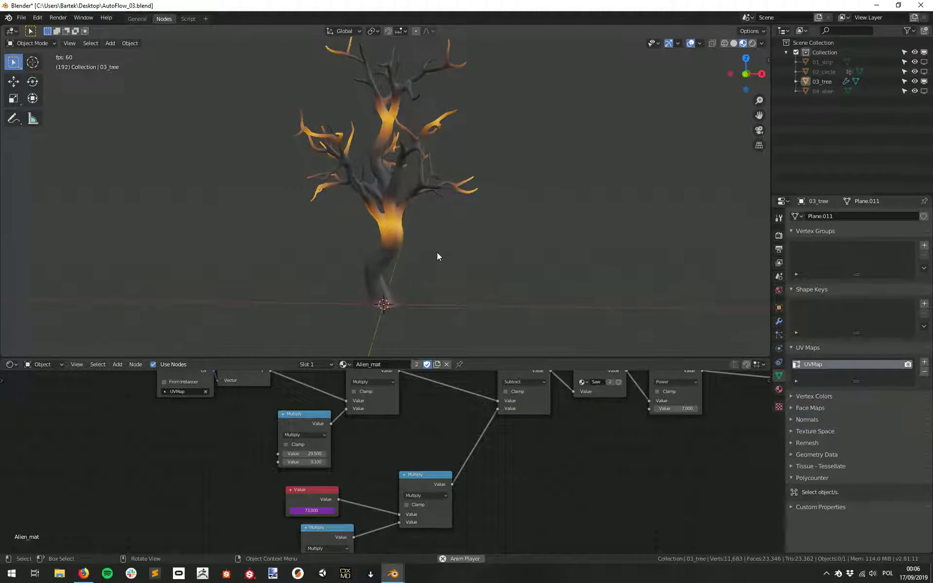
Stop the animation playback and show the 04_alien object in place of the tree
key("space")
left_click_drag(447, 244, 567, 182, "alt")
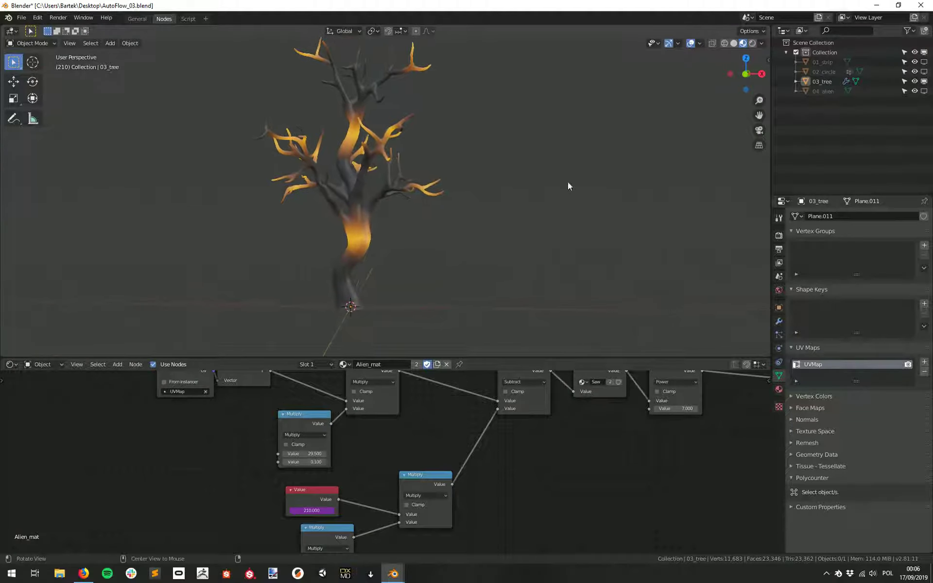
left_click(924, 91)
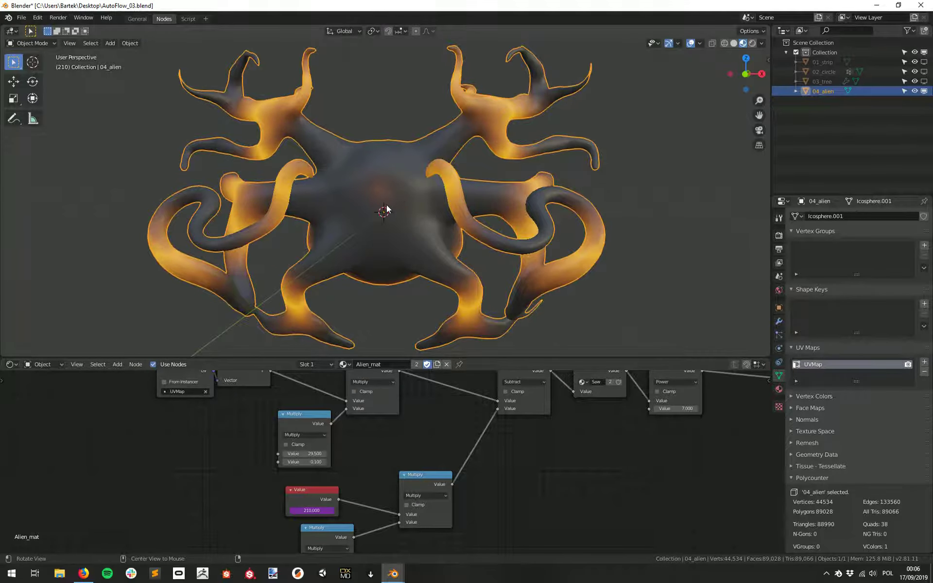
Run AutoFlow on the alien from one off-center vertex on its body, return to Object Mode and play the animation
left_click_drag(388, 209, 358, 211, "alt")
key("Tab")
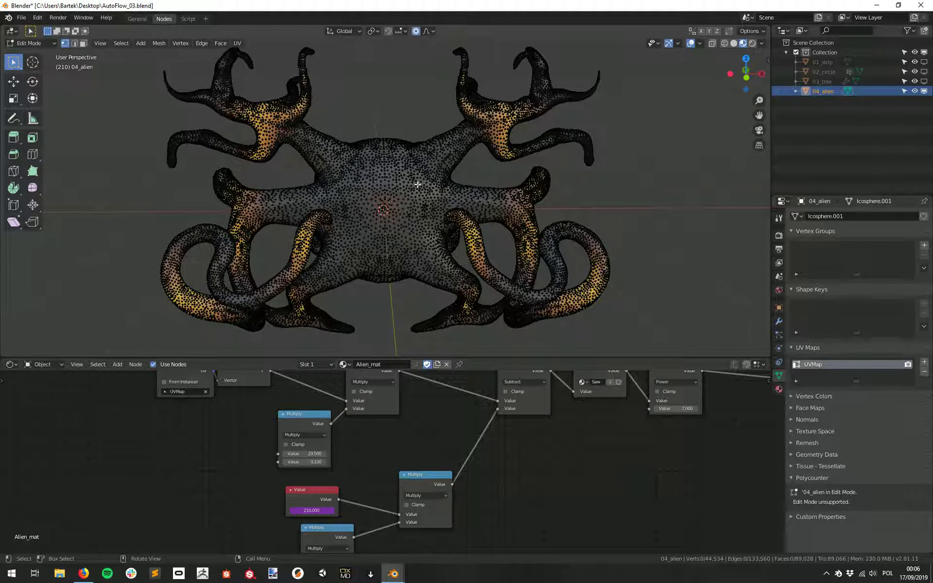
left_click(418, 184)
scroll(520, 182, "up", 3)
key("F3")
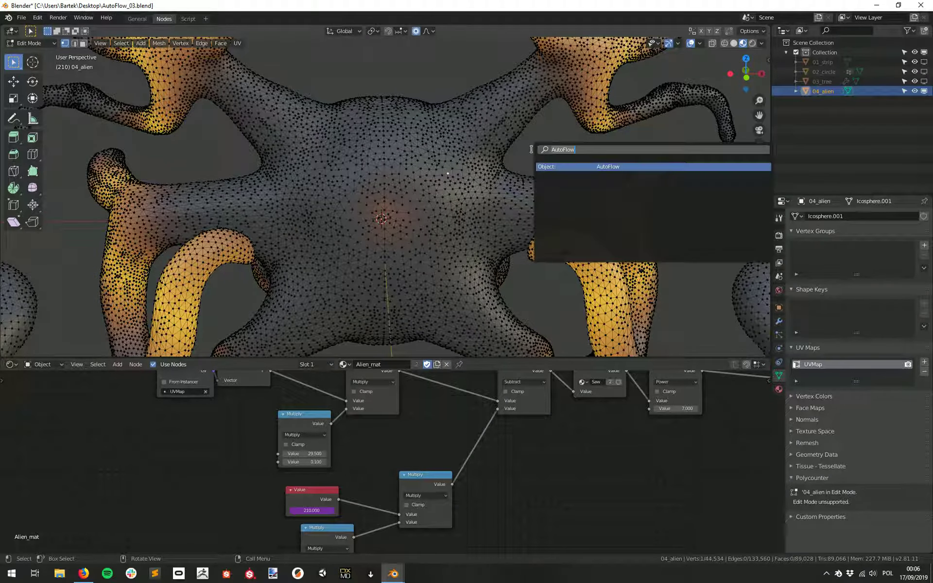
left_click(588, 167)
scroll(549, 195, "down", 5)
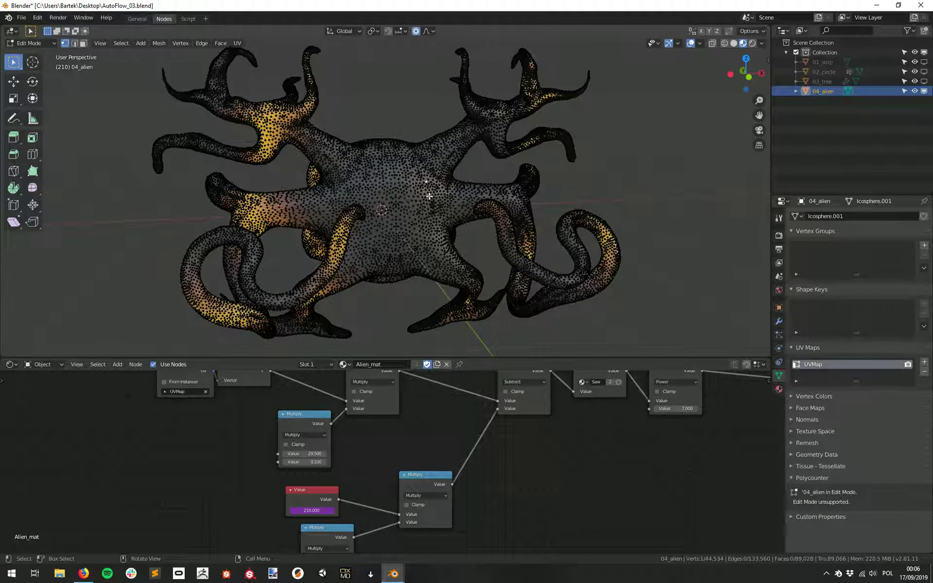
key("Tab")
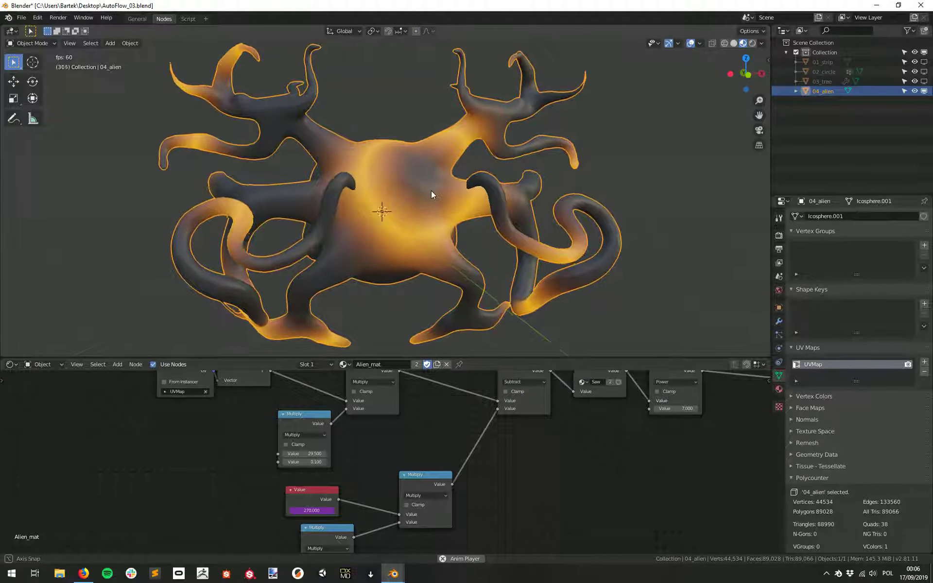
Run AutoFlow on the alien from a vertex at the middle of its body and return to Object Mode
key("ctrl+Tab")
left_click(491, 196)
scroll(518, 157, "up", 5)
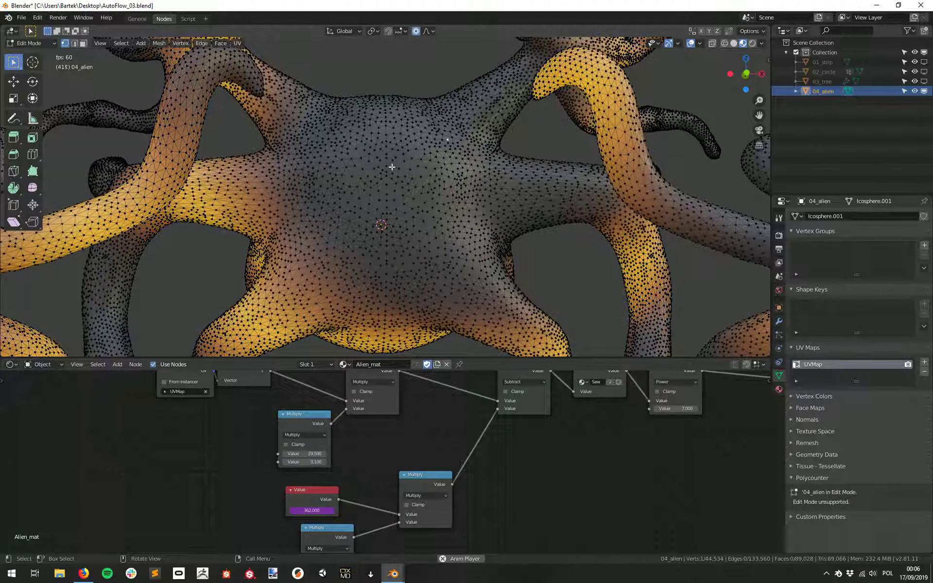
key("F3")
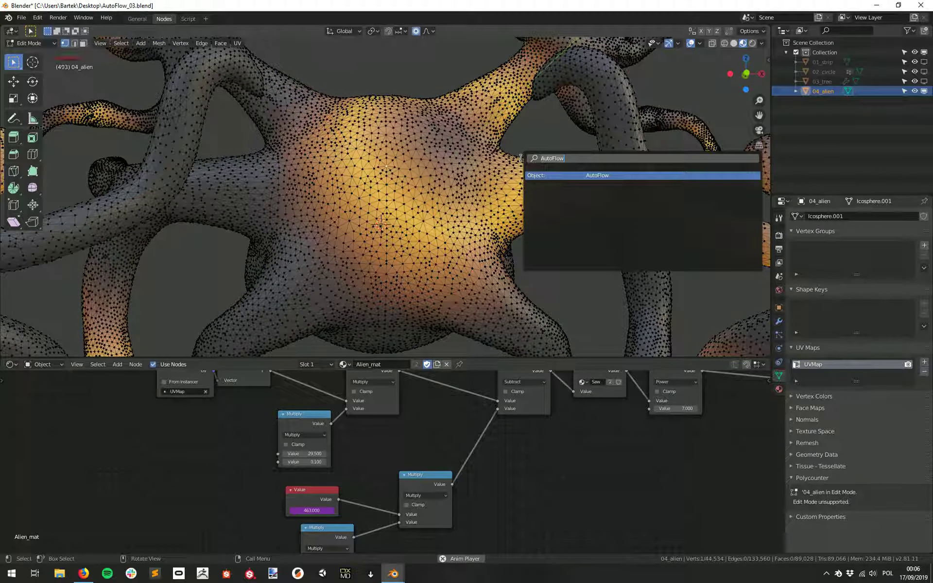
left_click(571, 176)
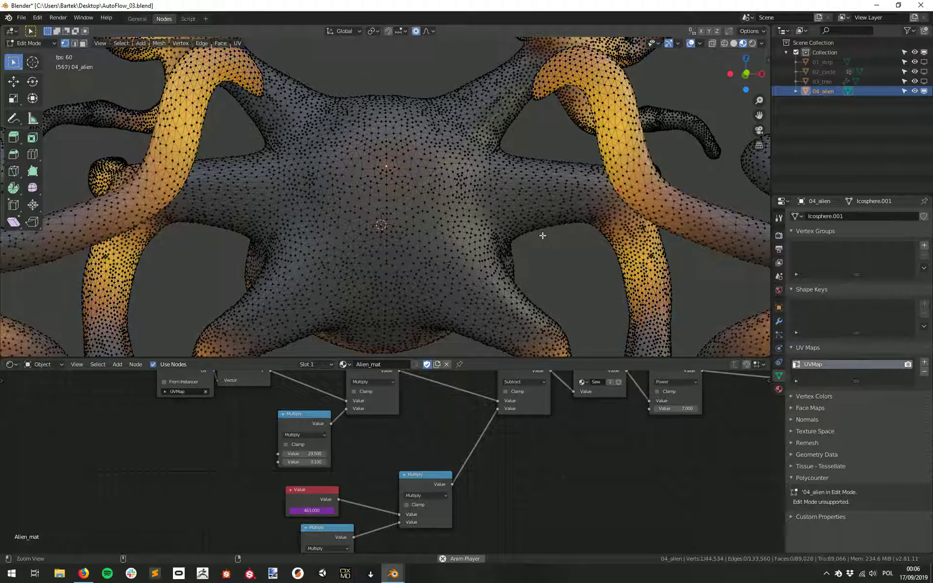
scroll(491, 195, "down", 3)
key("ctrl+Tab")
left_click(351, 213)
scroll(465, 220, "down", 3)
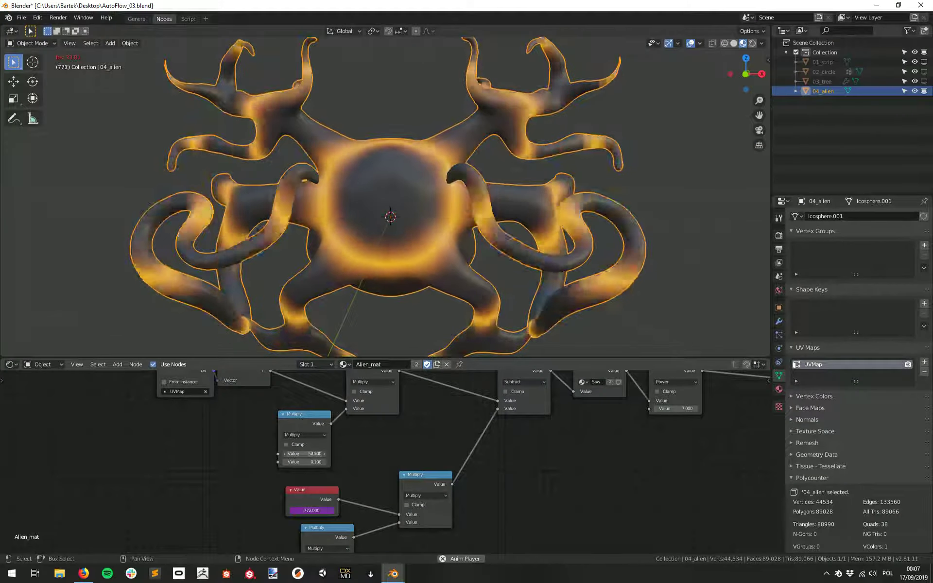
Set the first value of the upper Multiply node to 21.9 while checking the pattern around the alien
middle_click_drag(454, 305, 433, 253)
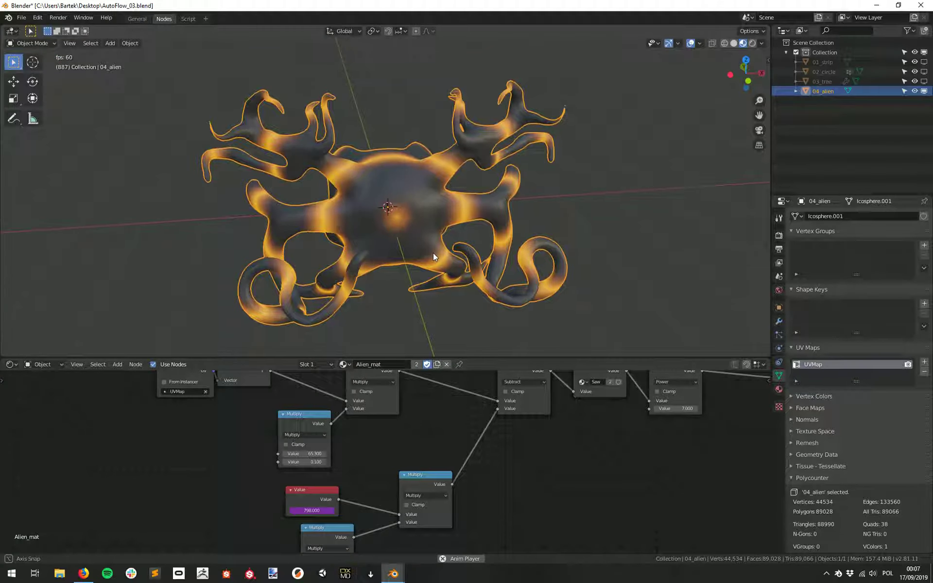
middle_click_drag(346, 235, 511, 207)
mouse_move(436, 222)
middle_mouse_down()
mouse_move(477, 223)
mouse_move(421, 224)
middle_mouse_up()
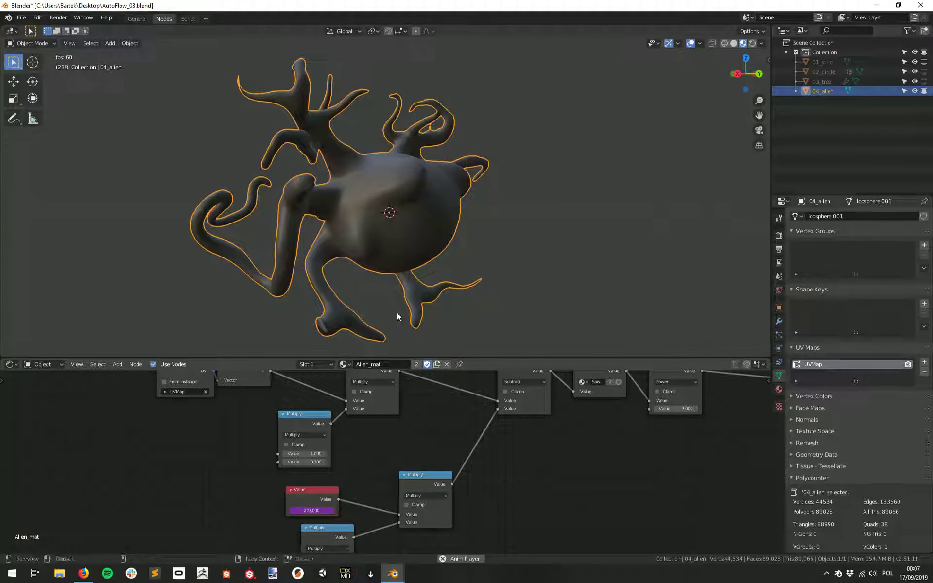
middle_click_drag(418, 311, 504, 234)
left_click_drag(311, 453, 305, 453)
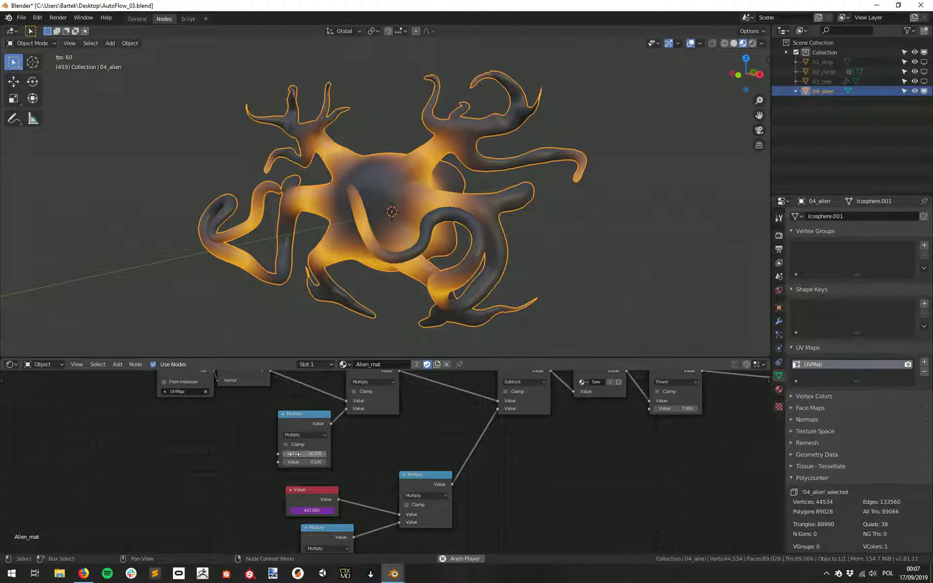
Set the first value of the lower Multiply node to 6.3 and deselect the alien
middle_click_drag(531, 491, 530, 444)
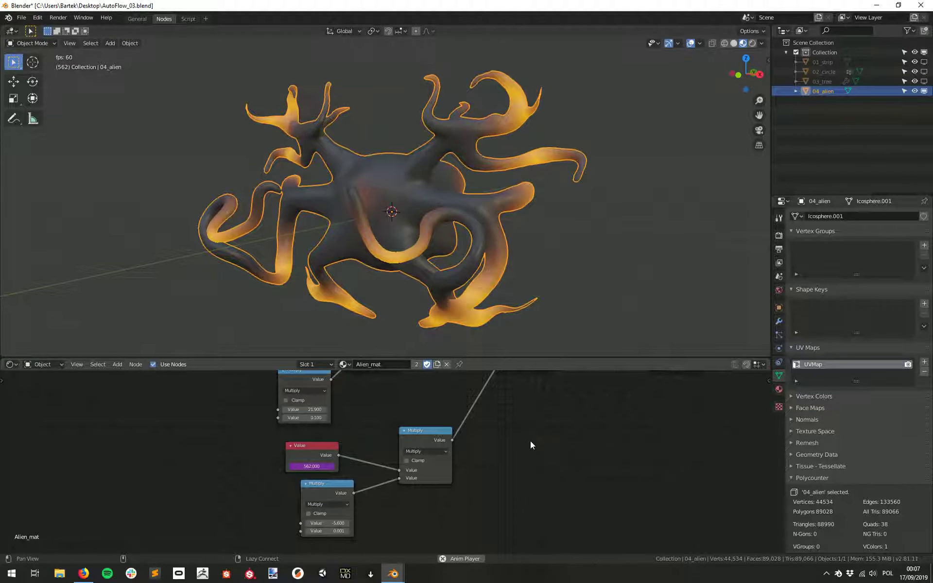
left_click_drag(338, 523, 394, 523)
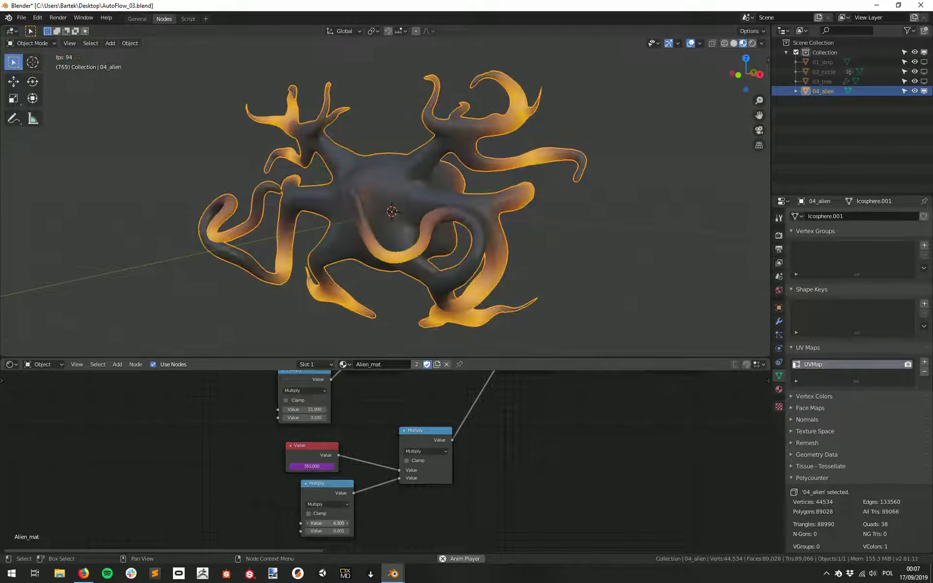
left_click_drag(401, 286, 500, 223, "alt")
left_click(521, 226)
Connect the blue RGB node's color output to the Mix node's Color2 input
middle_click_drag(568, 454, 321, 448)
left_click_drag(321, 447, 326, 494, "alt")
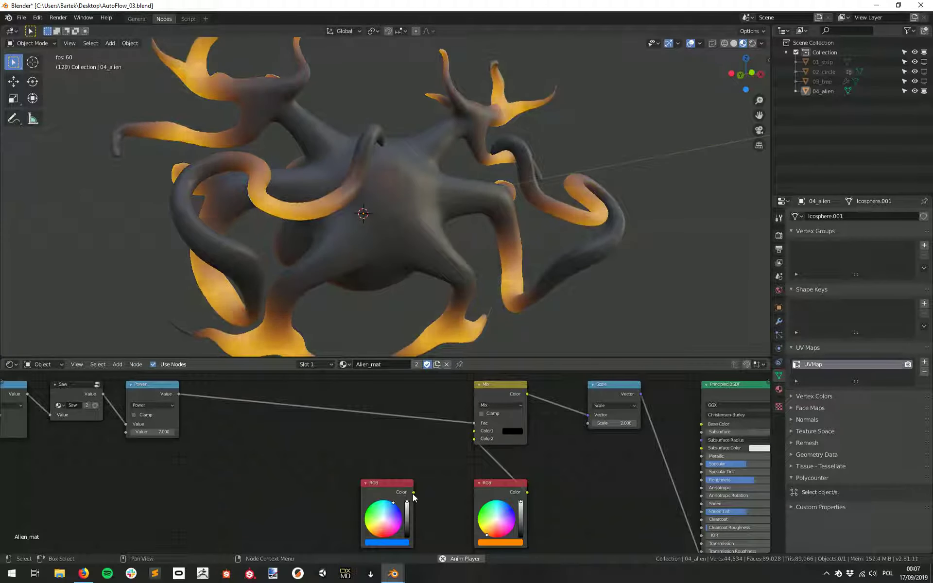
left_click_drag(414, 492, 474, 438)
middle_click_drag(328, 462, 536, 442)
middle_click_drag(480, 211, 431, 209)
left_click_drag(431, 208, 468, 205, "alt")
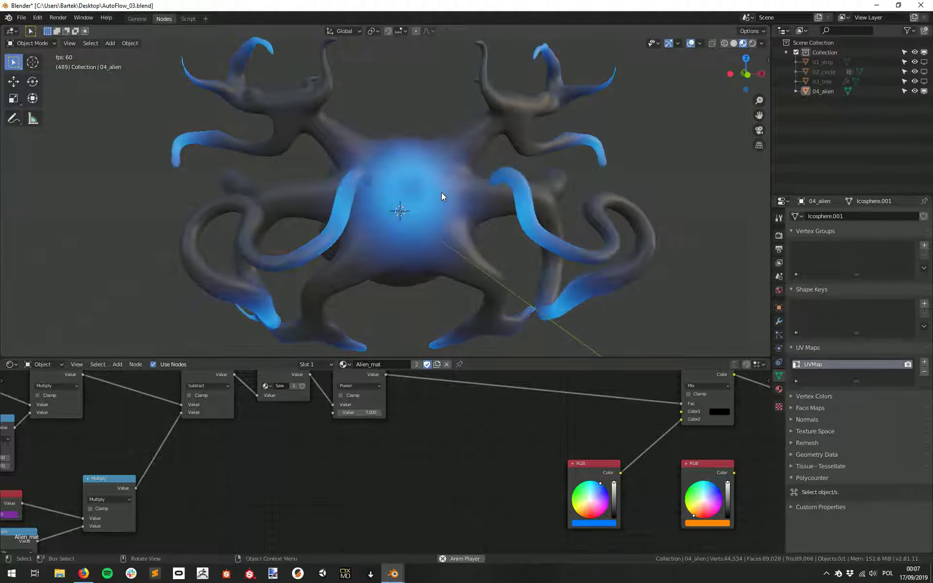
Select the alien and set blur_iter to 0 in the AutoFlow script in the Script workspace
left_click(430, 197)
left_click(188, 18)
scroll(419, 257, "up", 10)
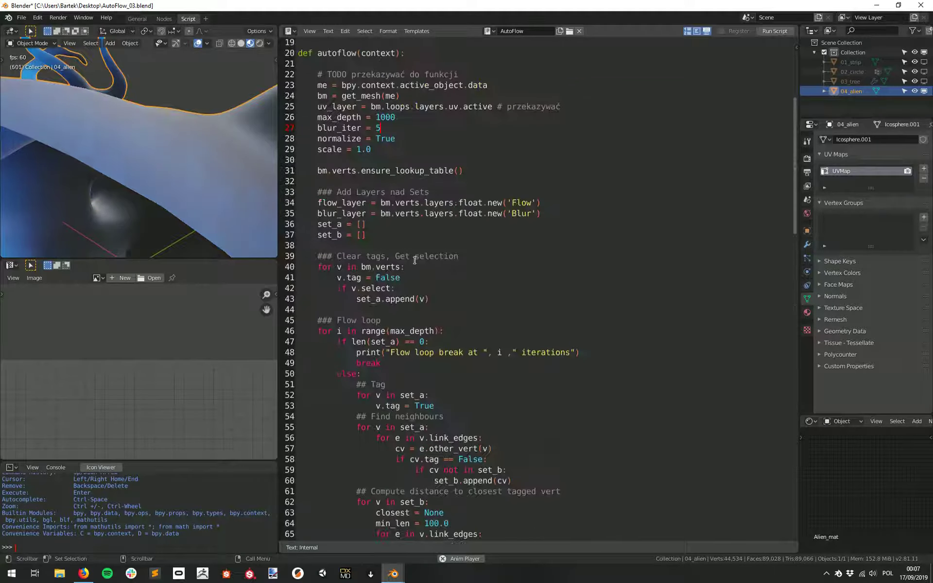
scroll(418, 257, "down", 3)
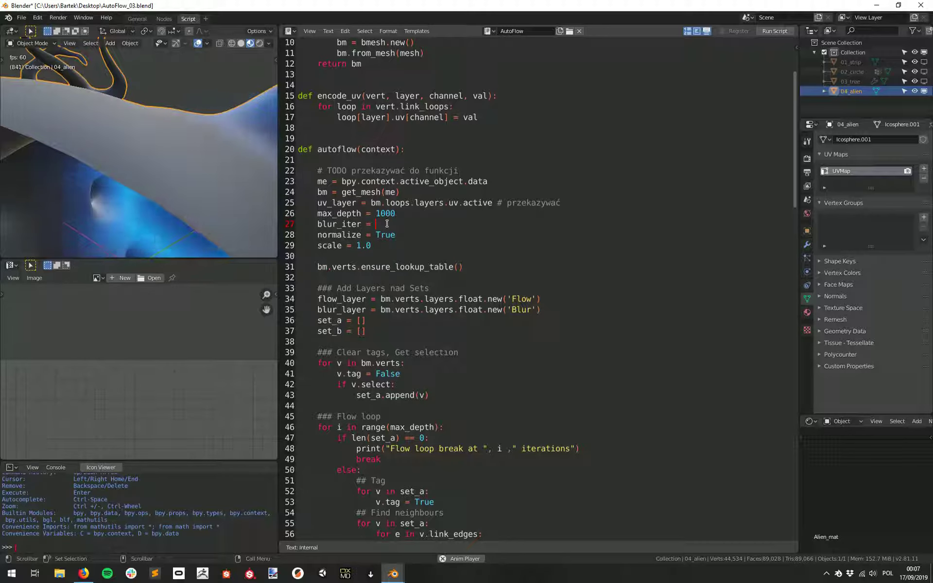
type("0")
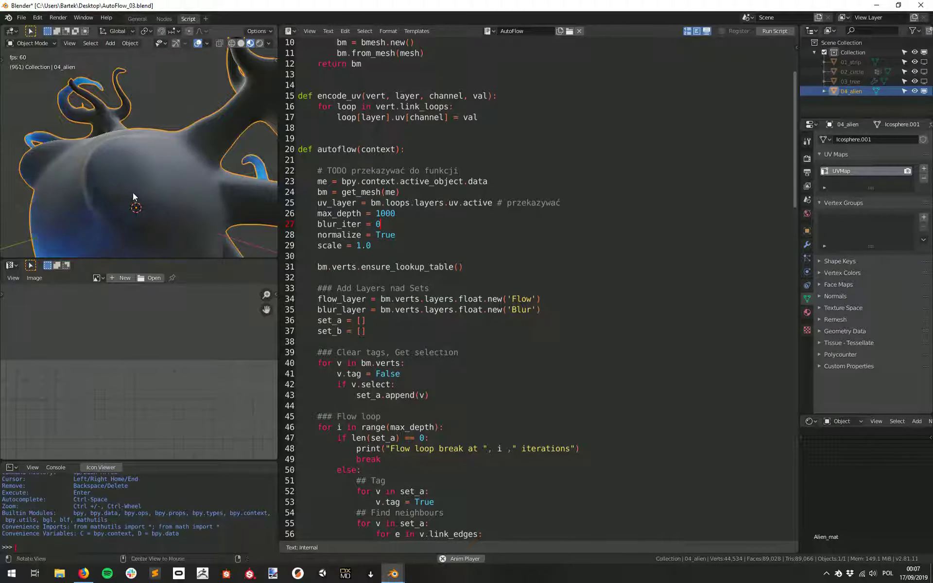
Put the alien into Edit Mode and run the edited AutoFlow script
key("ctrl+Tab")
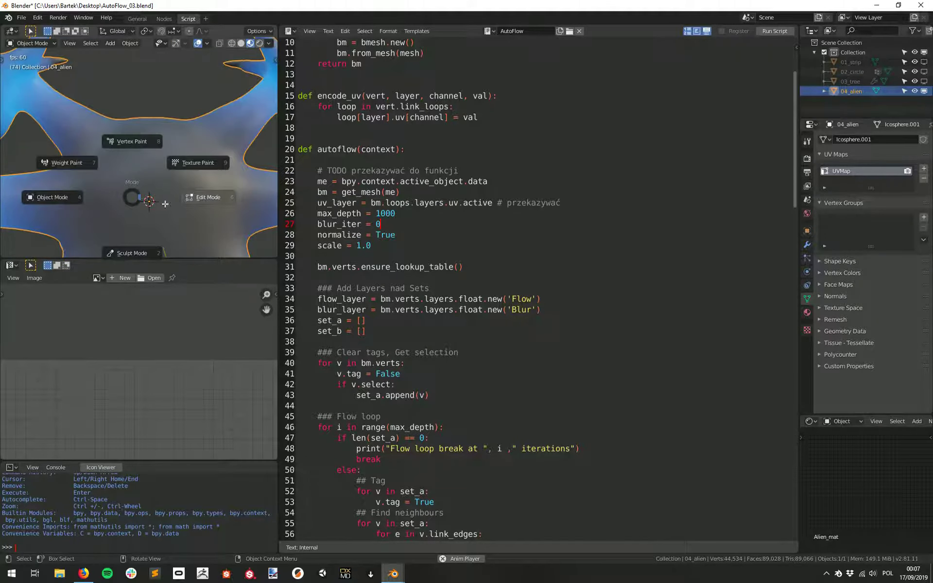
left_click(165, 203)
left_click(783, 33)
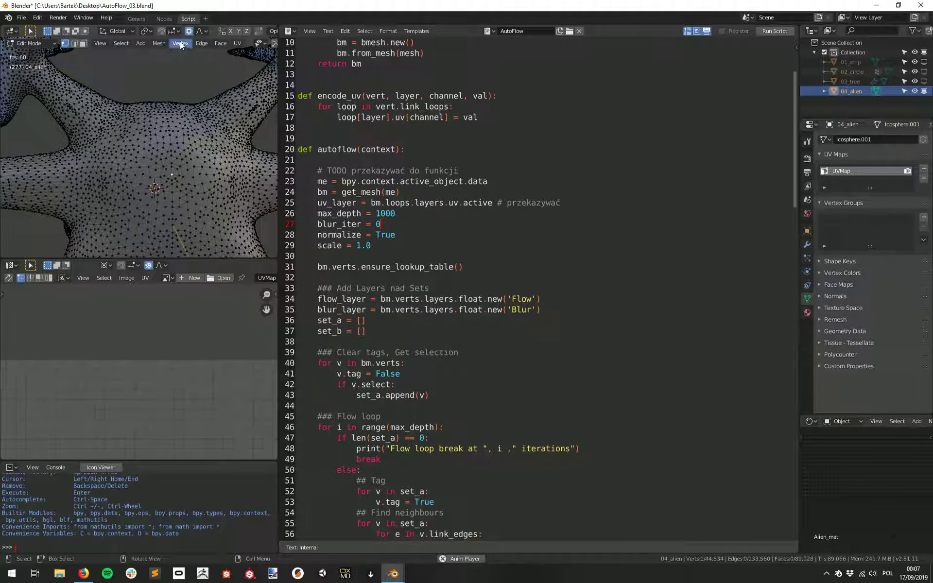
Return to the Nodes workspace and run the updated AutoFlow on the alien from a single selected vertex
left_click(168, 19)
key("Tab")
scroll(401, 223, "up", 1)
middle_click_drag(401, 223, 415, 202, "shift")
key("alt+a")
middle_click_drag(330, 210, 558, 180)
left_click(490, 210)
key("Tab")
key("F3")
type("AutoFlow")
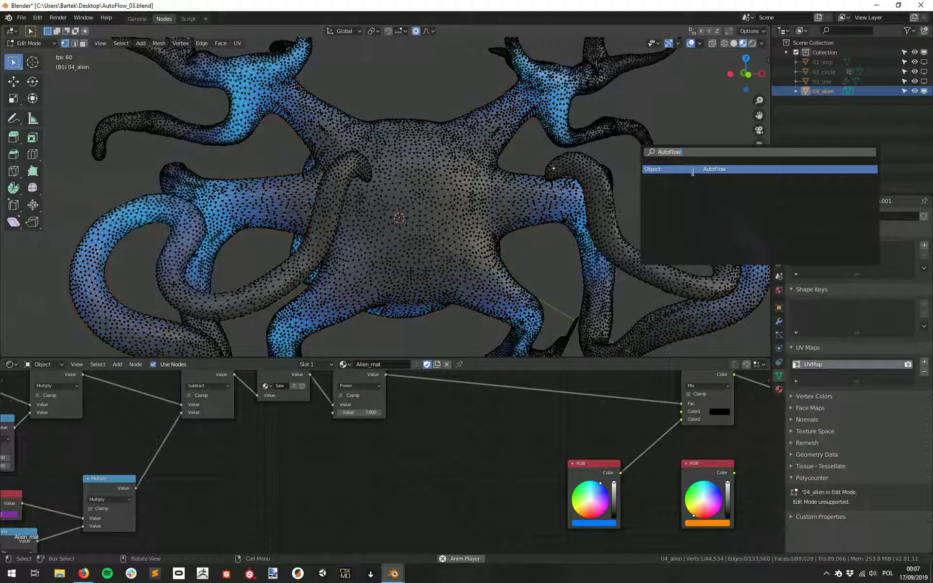
key("Return")
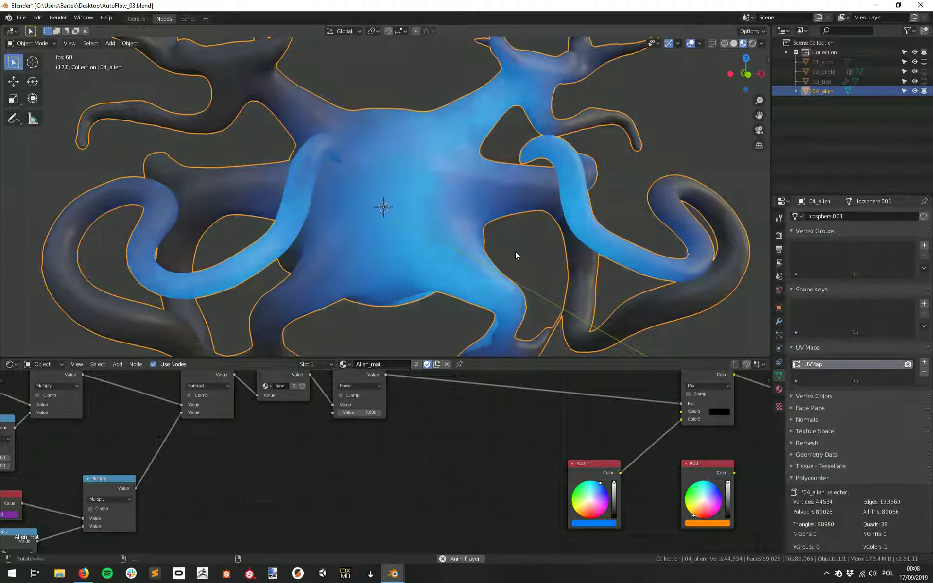
Set the first value of the upper Multiply node to 31.8 for the blue flow on the alien
middle_click_drag(477, 218, 460, 217)
middle_click_drag(136, 439, 400, 434)
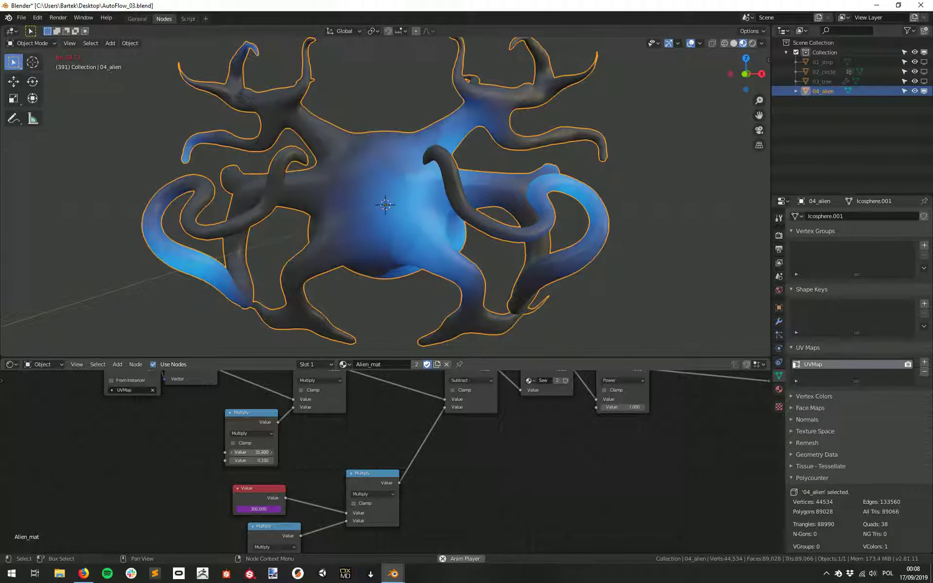
middle_click_drag(399, 488, 408, 462)
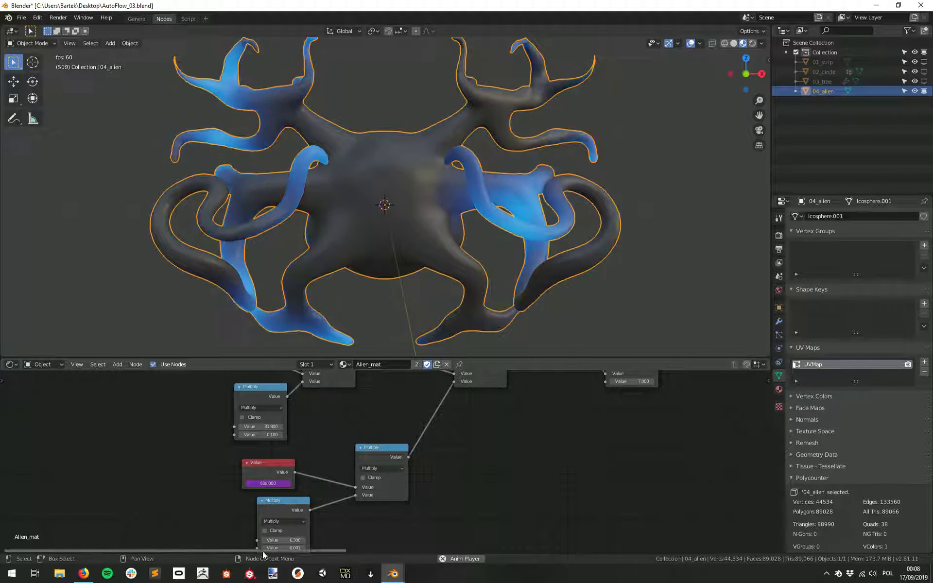
Set the first value of the lower Multiply node in the alien's material to 8.1
left_click_drag(285, 541, 303, 541)
middle_click_drag(486, 263, 528, 202)
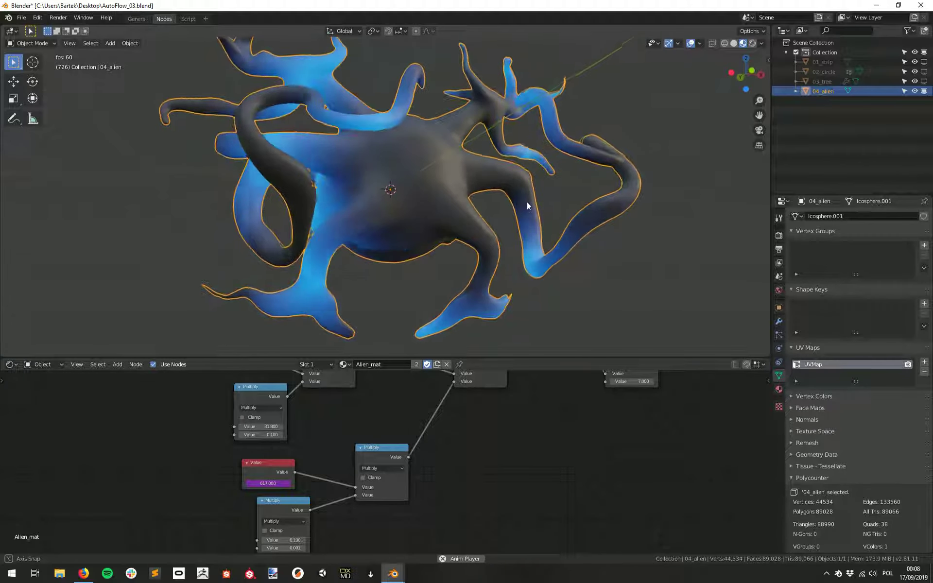
left_click_drag(523, 185, 376, 212, "alt")
Put the alien into Edit Mode, select five vertices spread across the front of its body and run AutoFlow
key("Tab")
scroll(390, 218, "up", 5)
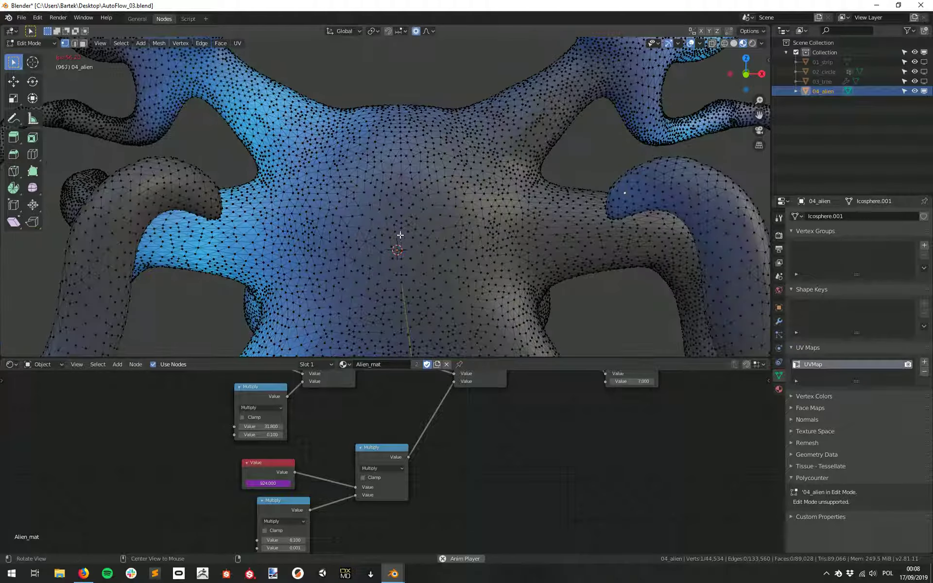
left_click(402, 202)
left_click(497, 212, "shift")
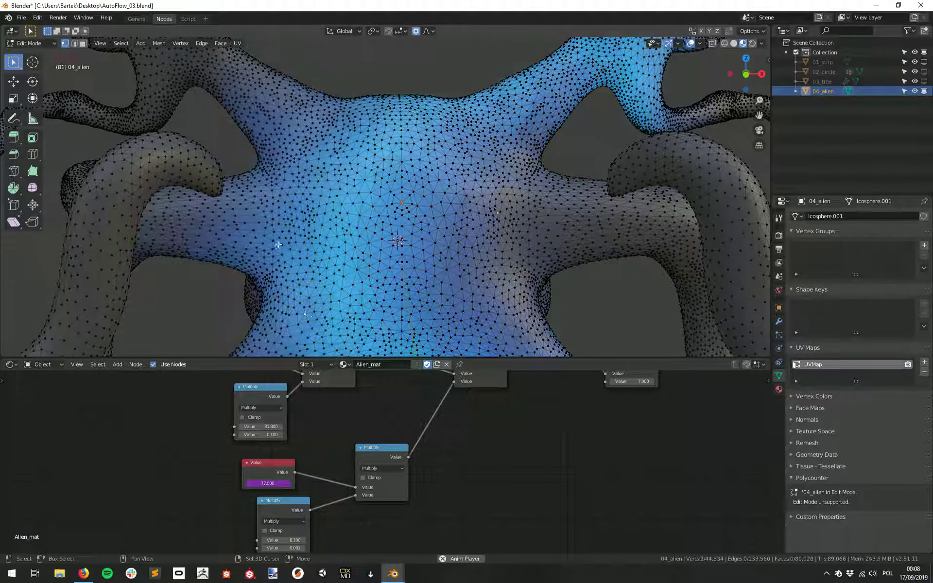
left_click(305, 314, "shift")
left_click(309, 215, "shift")
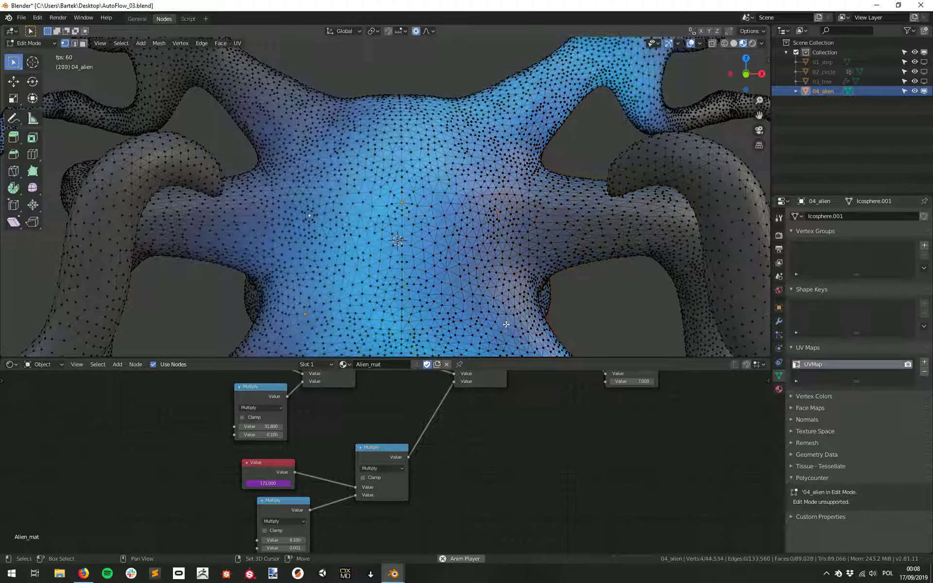
left_click(505, 324, "shift")
key("F3")
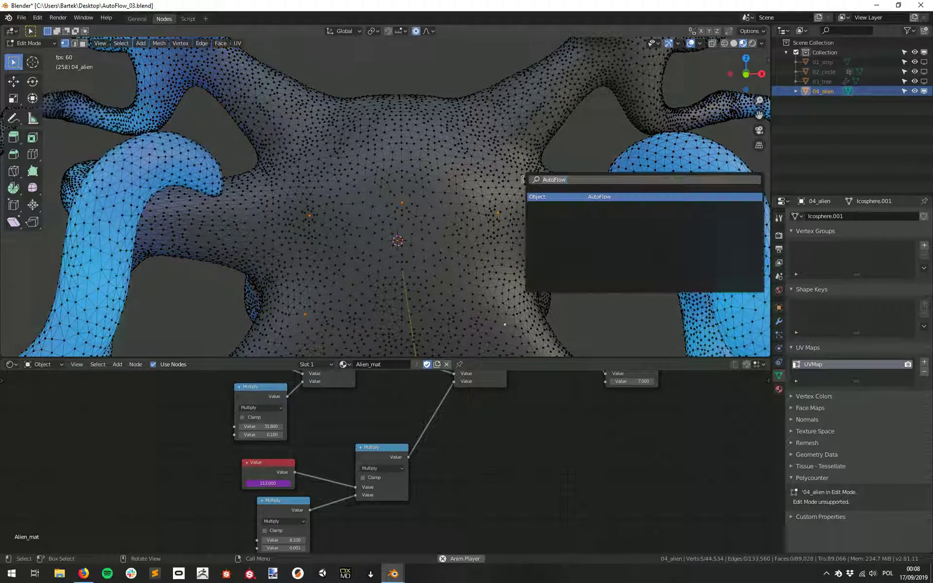
left_click(619, 199)
middle_click_drag(504, 237, 487, 191, "shift")
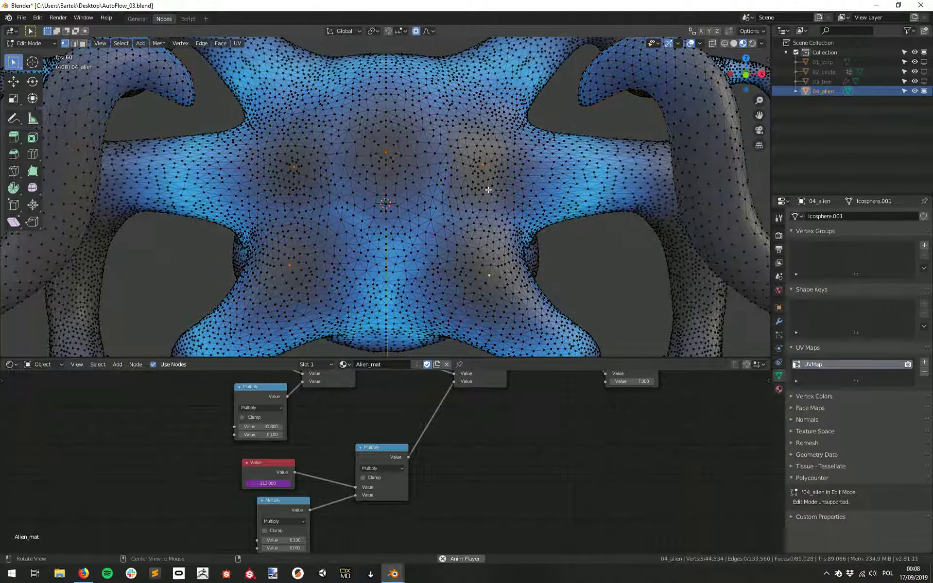
Extend the selection to eight vertices and move them 0.127 m in X and -0.167 m in Z with smooth, connected proportional editing
middle_click_drag(448, 246, 521, 183)
middle_click_drag(520, 183, 358, 189)
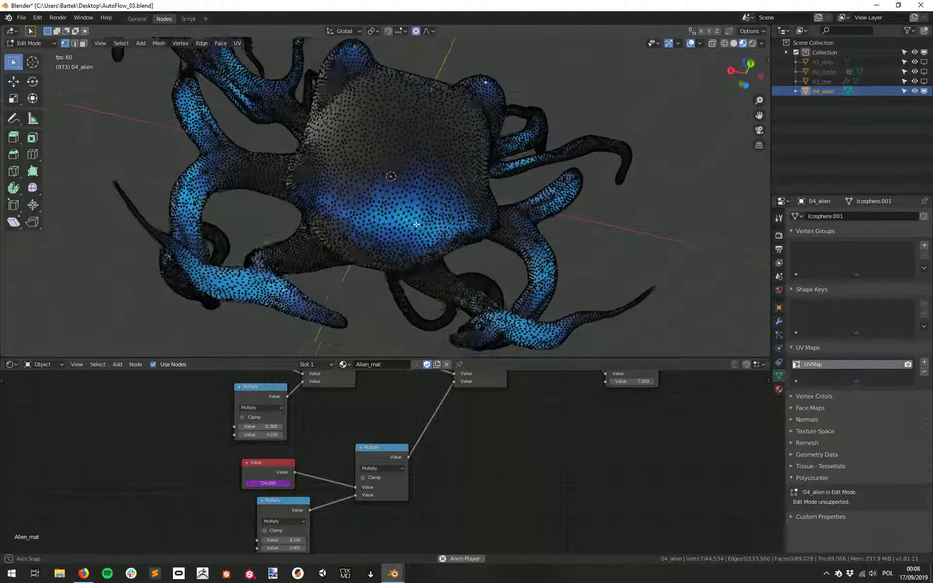
middle_click_drag(475, 189, 535, 193)
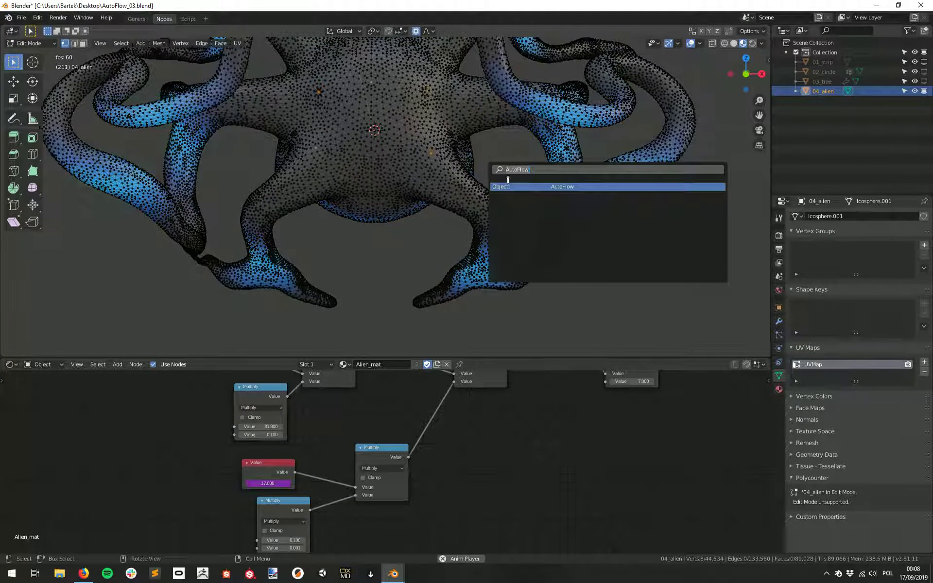
key("Escape")
middle_click_drag(390, 143, 394, 194, "shift")
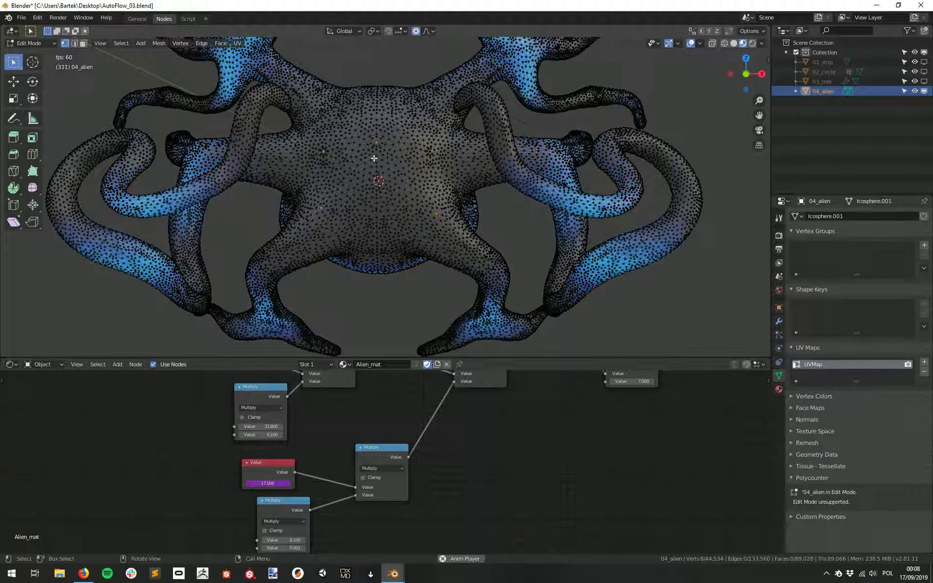
scroll(377, 145, "up", 4)
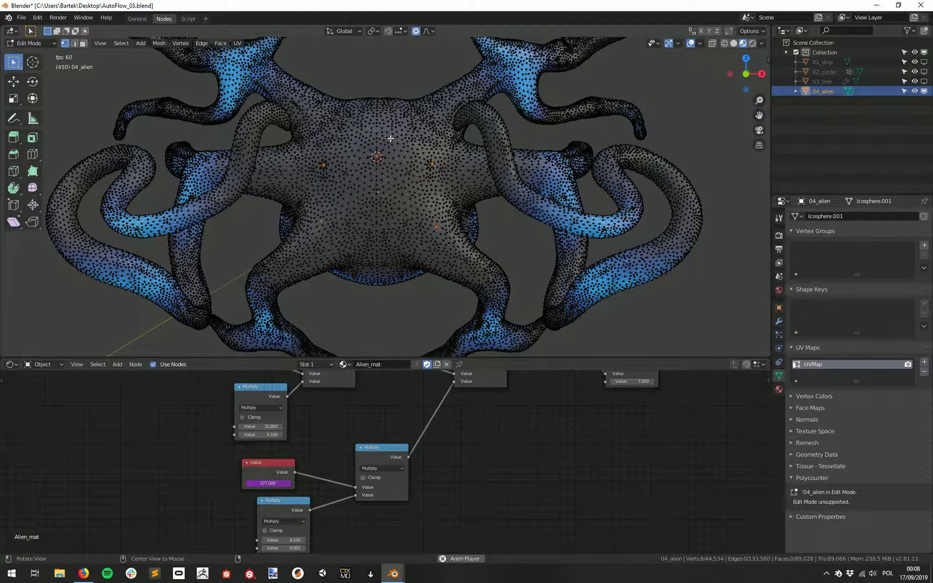
key("g")
left_click(413, 168)
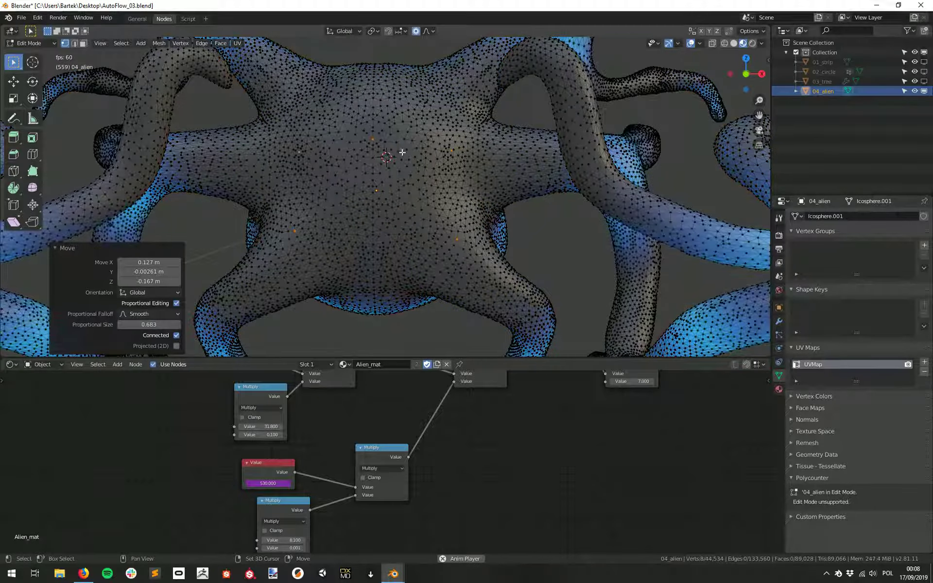
Run AutoFlow from the eight selected vertices, then return the alien to Object Mode and deselect it
key("F3")
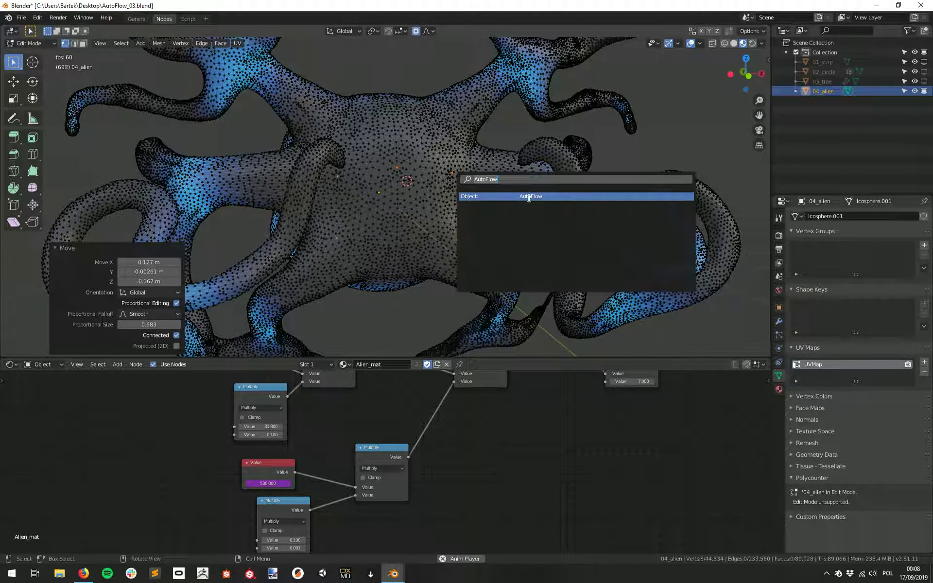
key("ctrl+Tab")
left_click(459, 205)
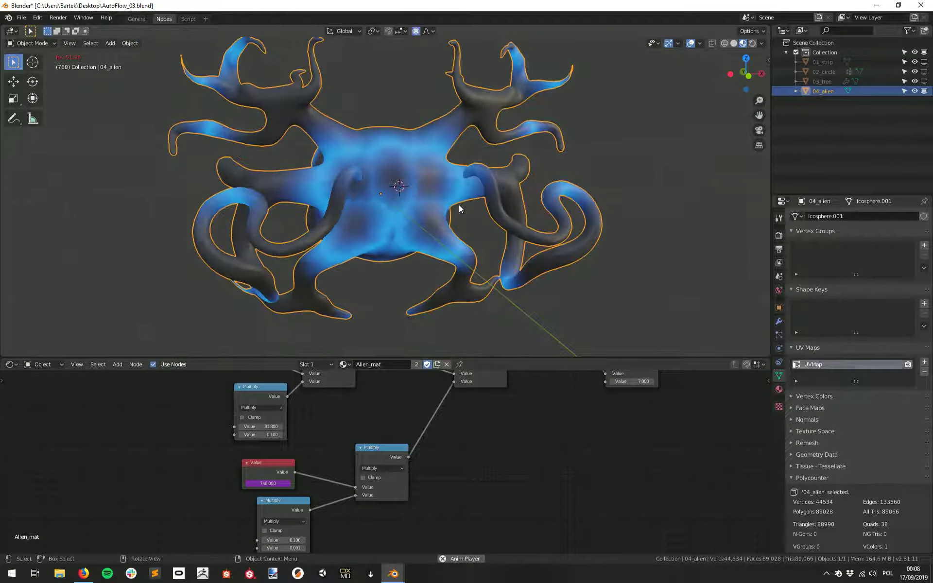
key("alt+a")
middle_click_drag(435, 177, 407, 159)
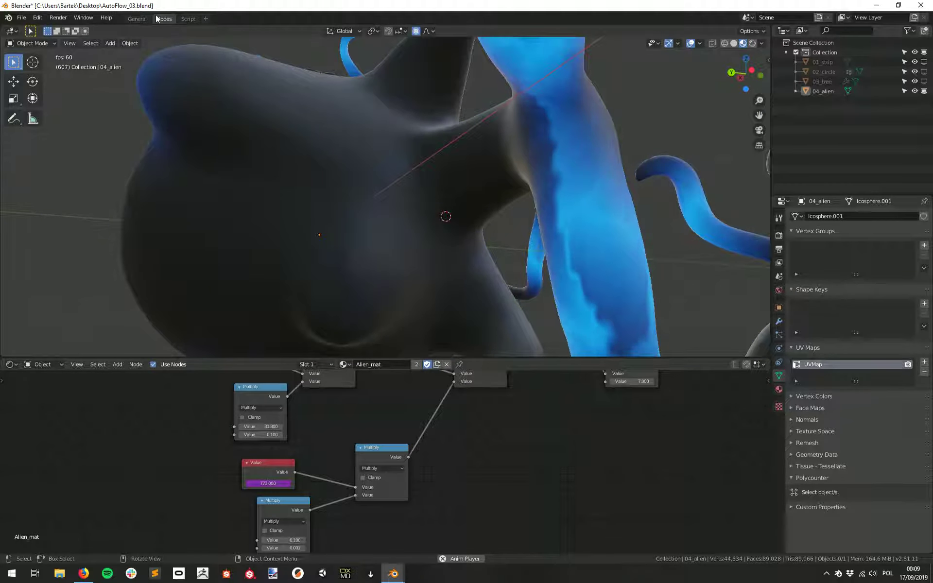
Switch to the Script workspace and set blur_iter to 2 in the AutoFlow script
left_click(188, 18)
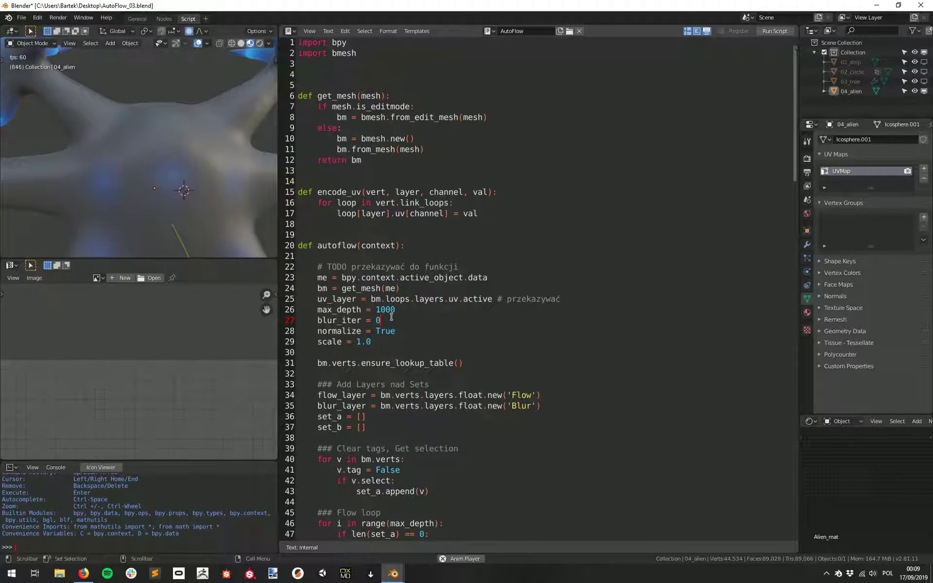
key("BackSpace")
type("2")
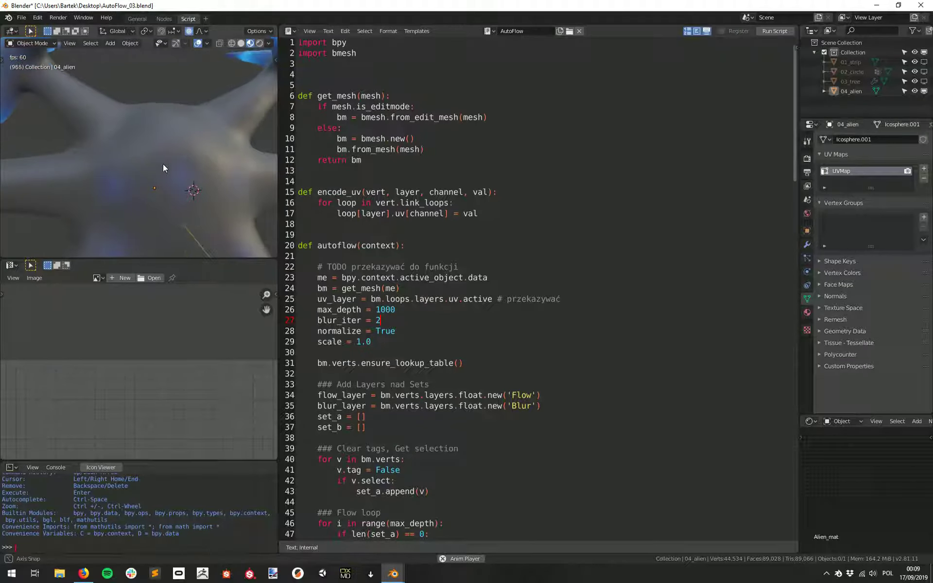
Select the alien, put it into Edit Mode and run the AutoFlow script with the new blur setting
left_click(169, 162)
key("ctrl+Tab")
left_click(229, 166)
middle_click_drag(210, 173, 206, 153)
key("F3")
key("Escape")
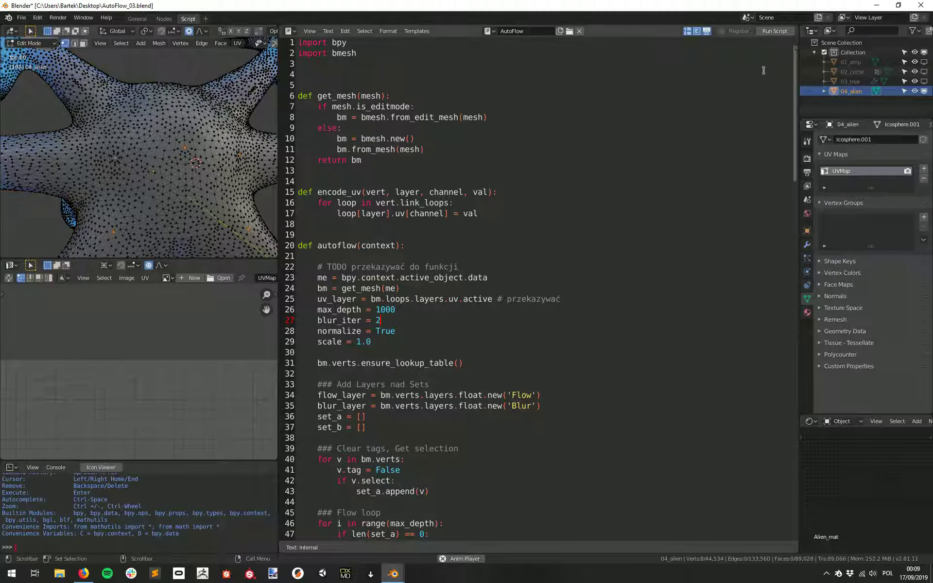
left_click(770, 30)
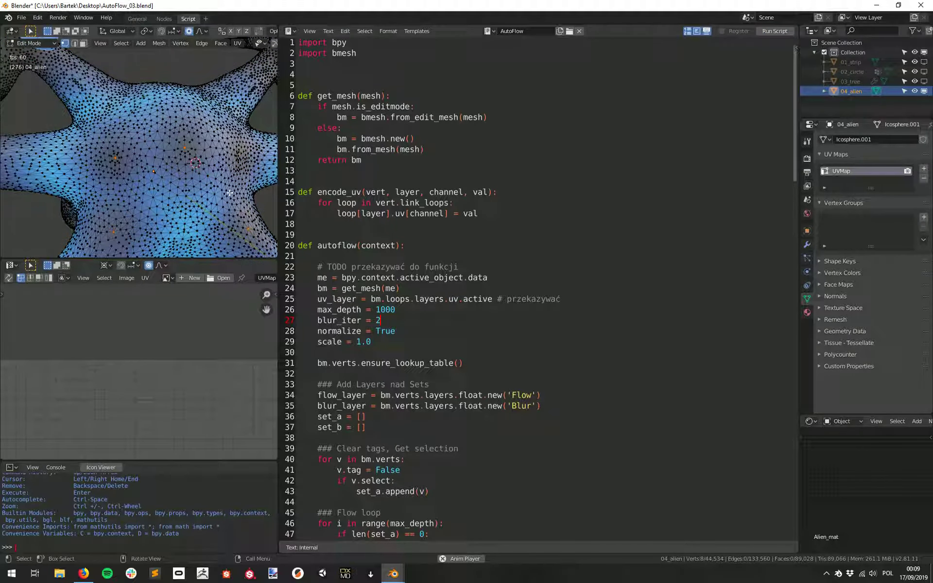
Return to the Nodes workspace and show the blurred flow on the whole alien, deselected in Object Mode
left_click(164, 19)
middle_click_drag(459, 233, 435, 235)
key("alt+a")
middle_click_drag(530, 228, 411, 249)
scroll(417, 219, "down", 3)
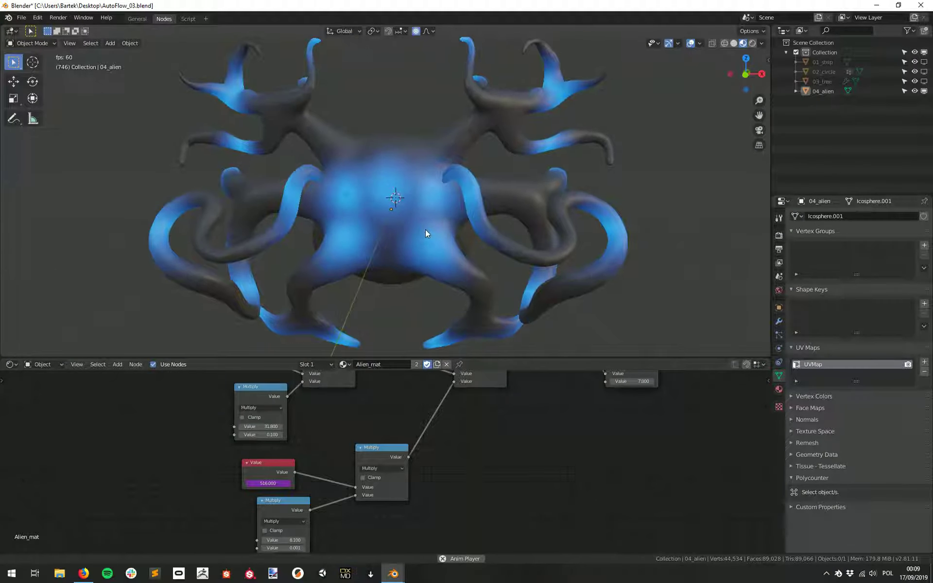